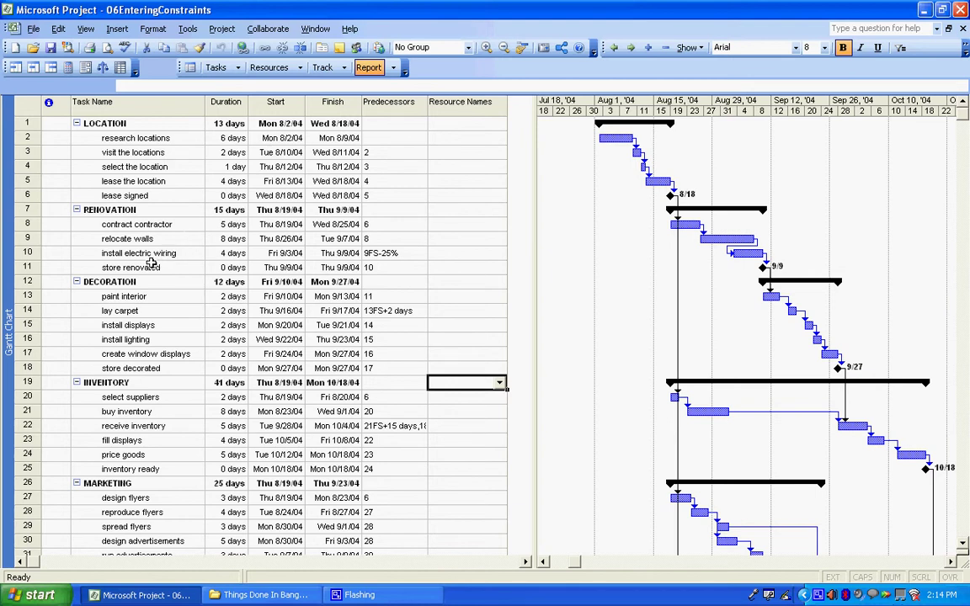
View the install lighting task in Tracking Gantt with a widened table, then return to Gantt Chart.
right_click(14, 295)
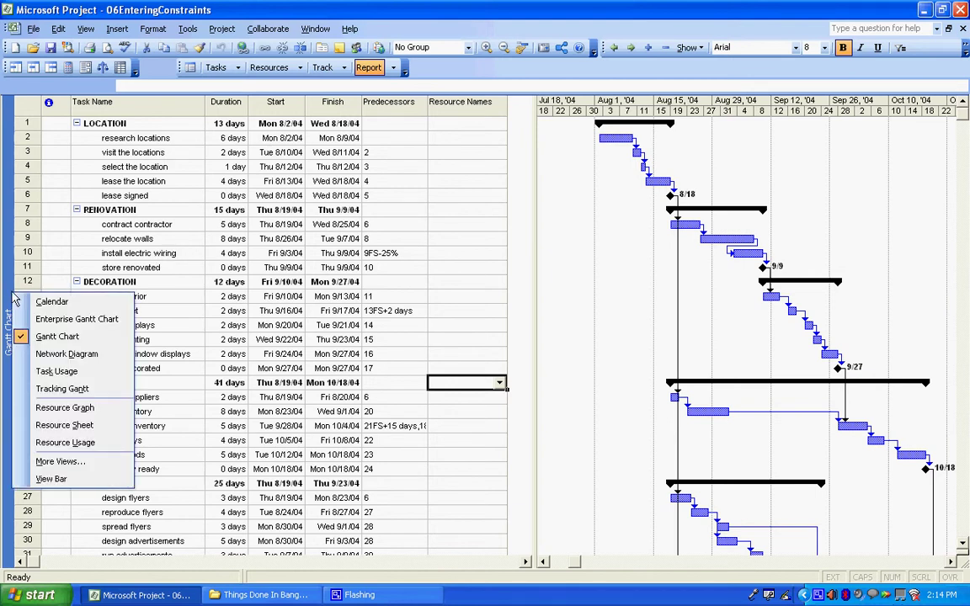
click(66, 388)
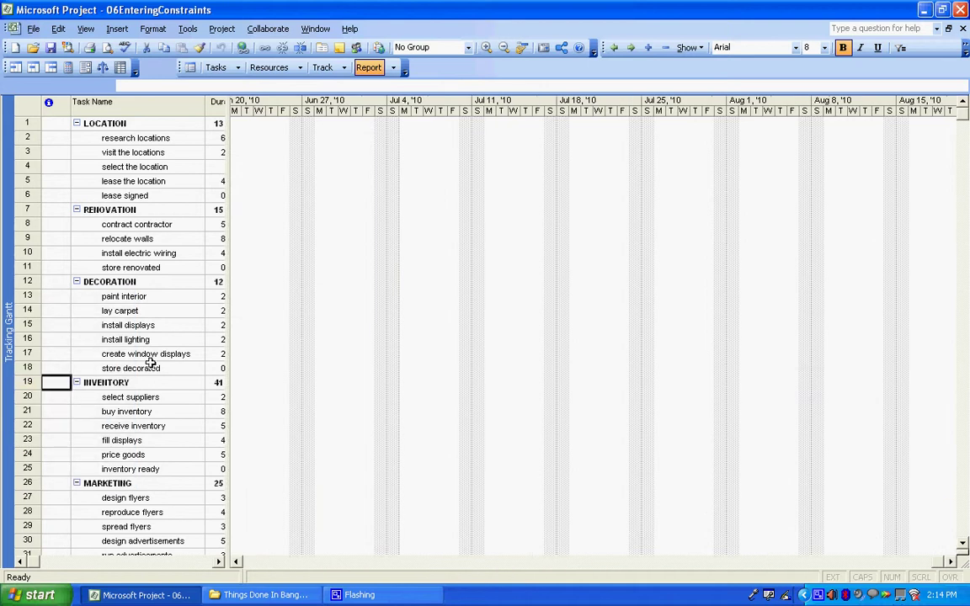
click(127, 343)
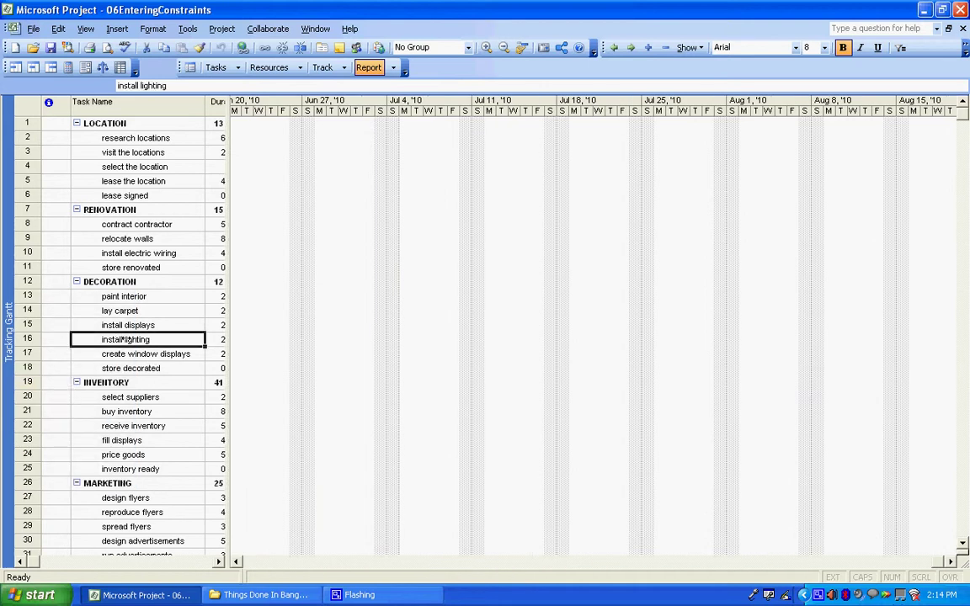
click(521, 49)
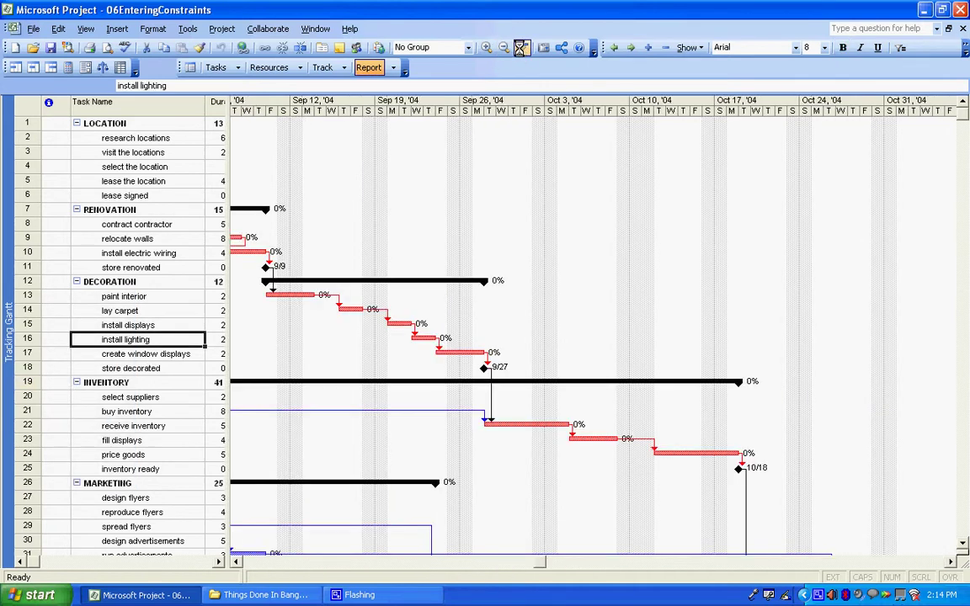
click(236, 564)
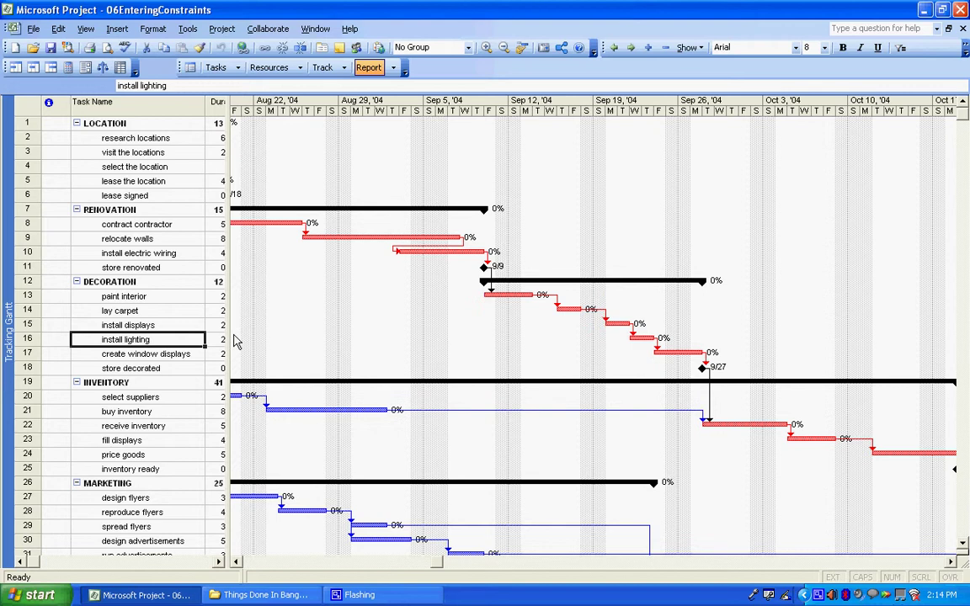
drag(220, 307, 665, 307)
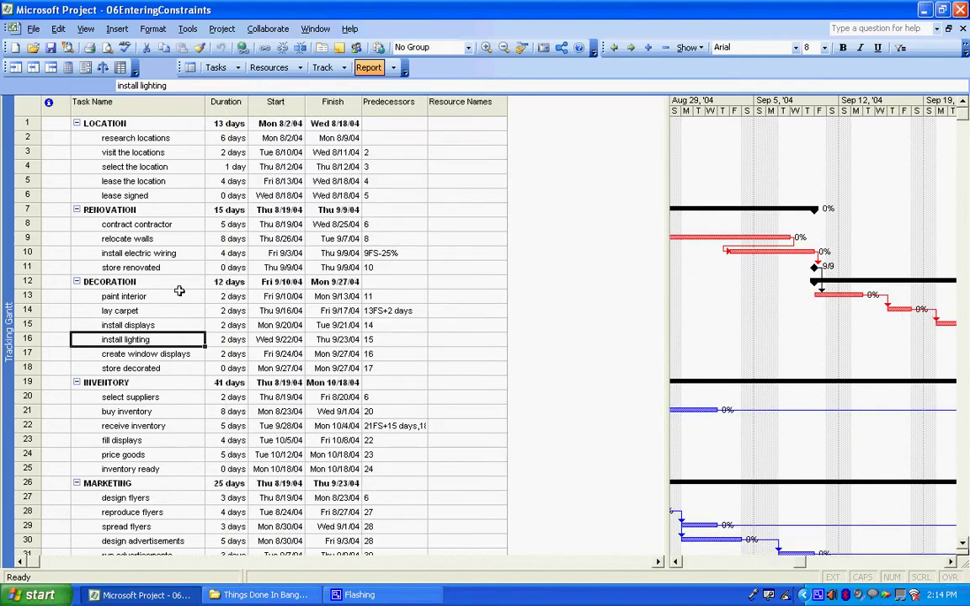
right_click(17, 282)
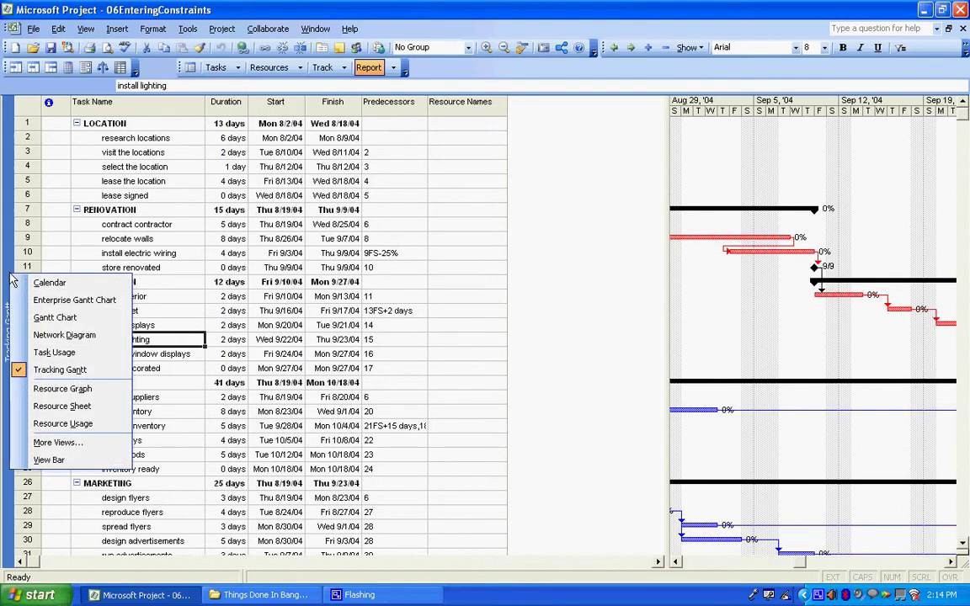
click(42, 317)
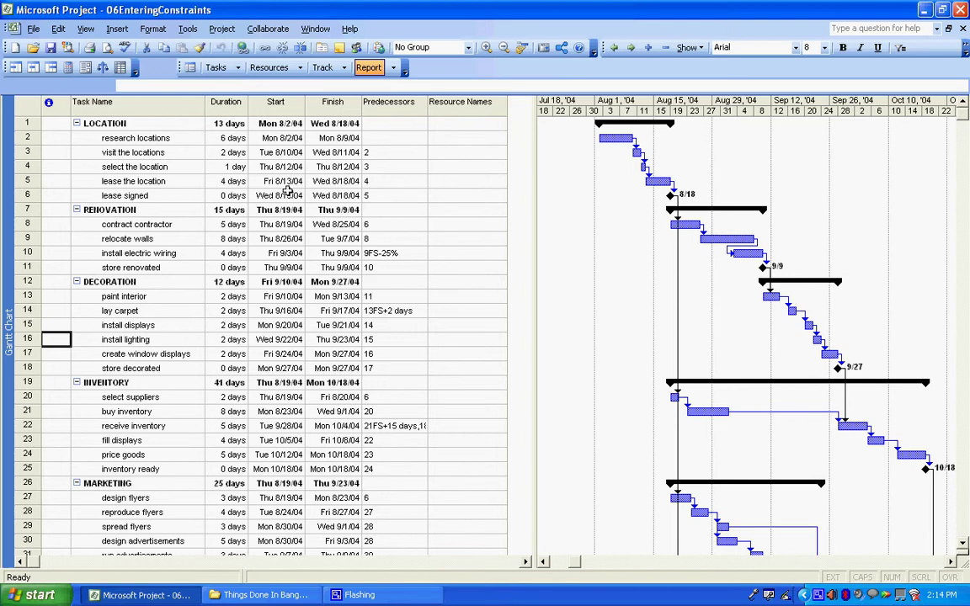
Insert a Critical field column before Duration in the task table.
right_click(267, 102)
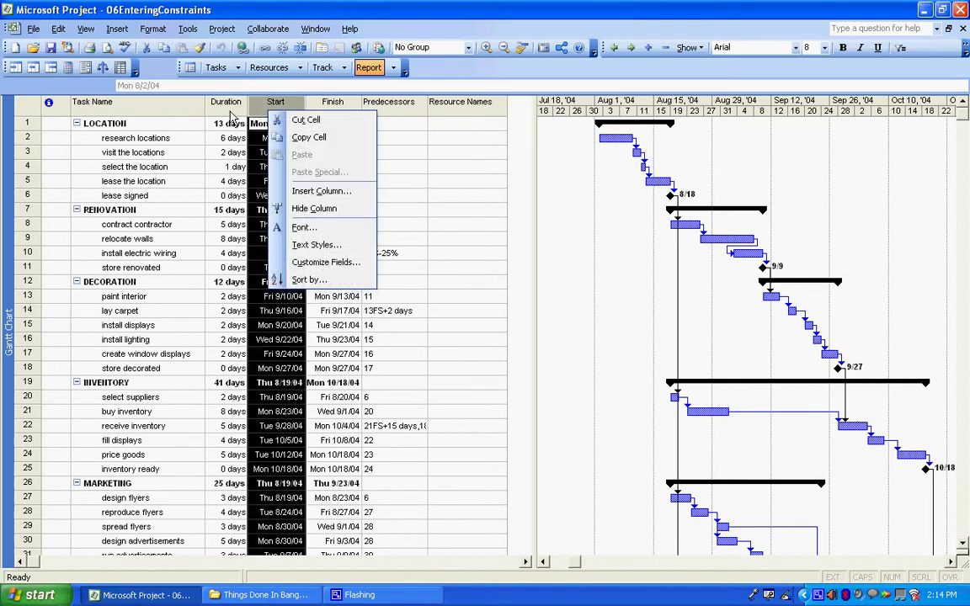
right_click(225, 105)
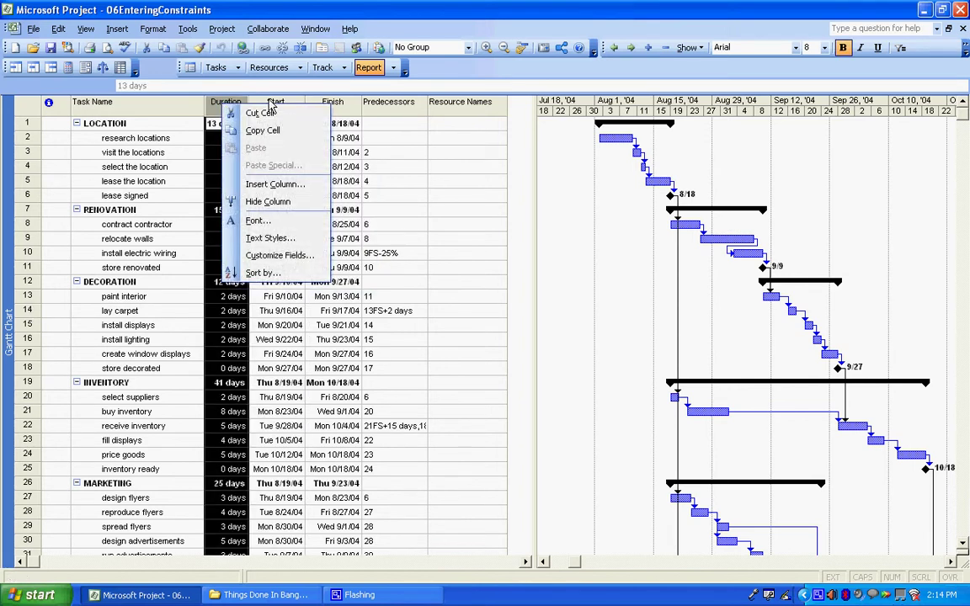
click(262, 186)
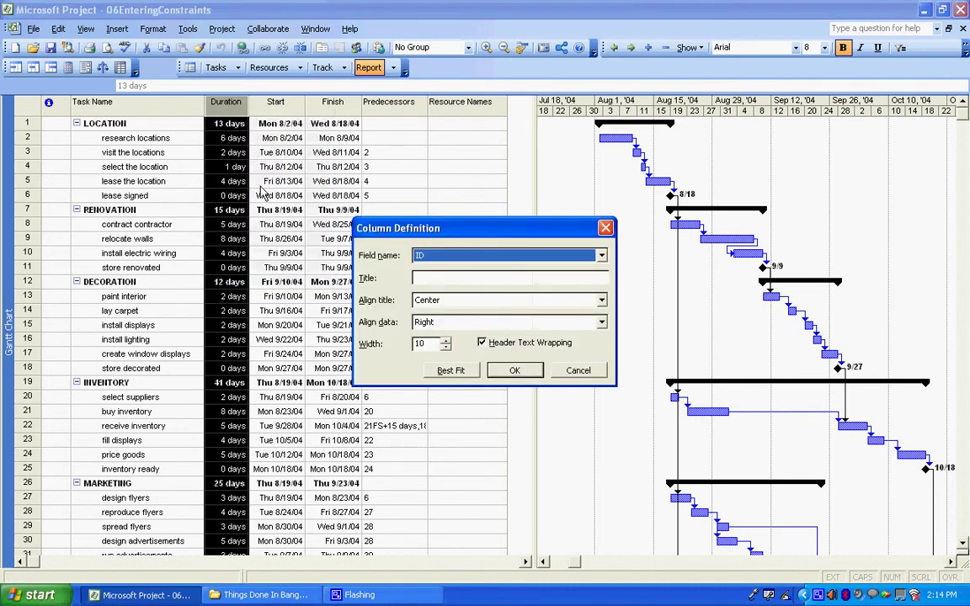
click(449, 261)
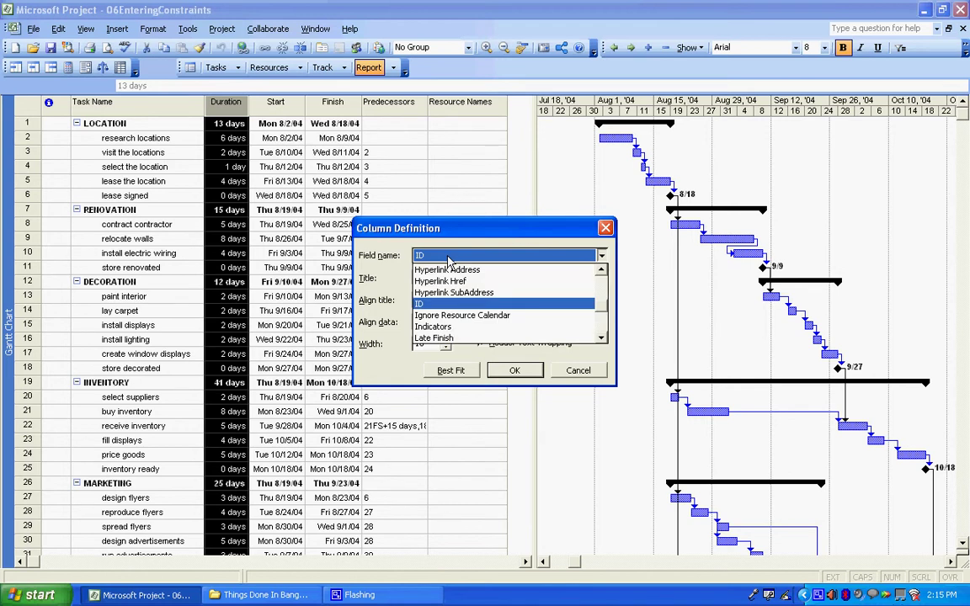
text(concr)
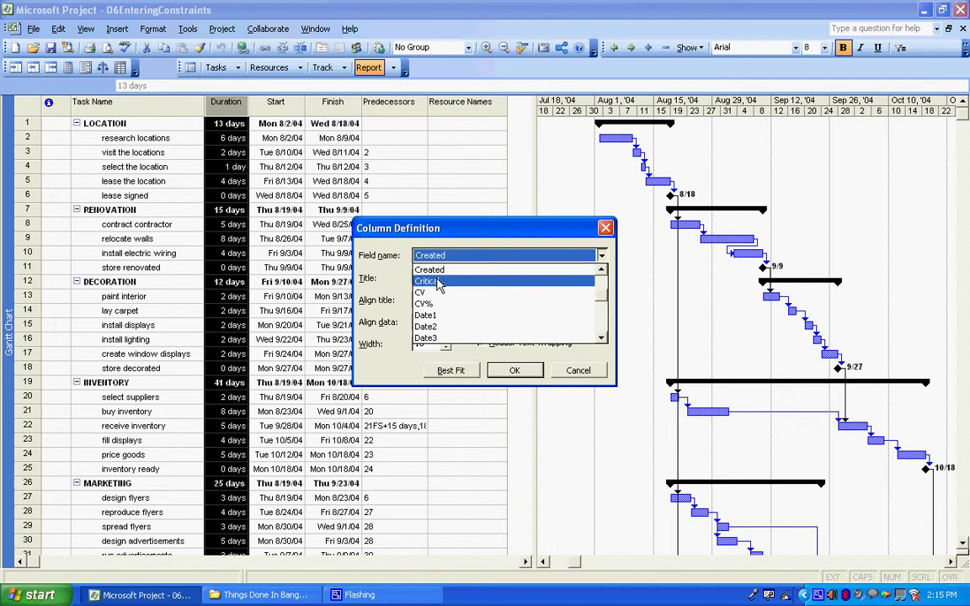
click(437, 283)
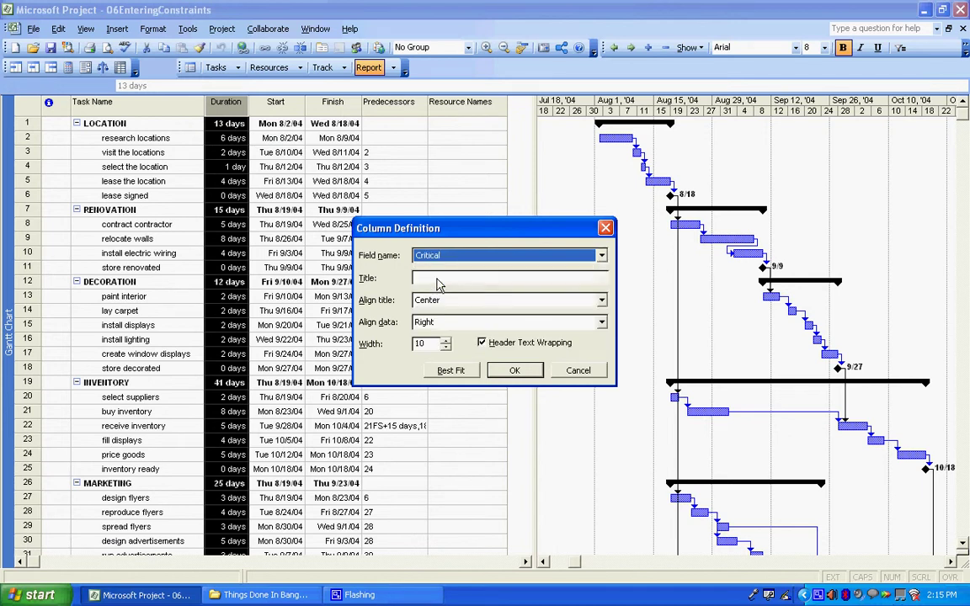
click(512, 371)
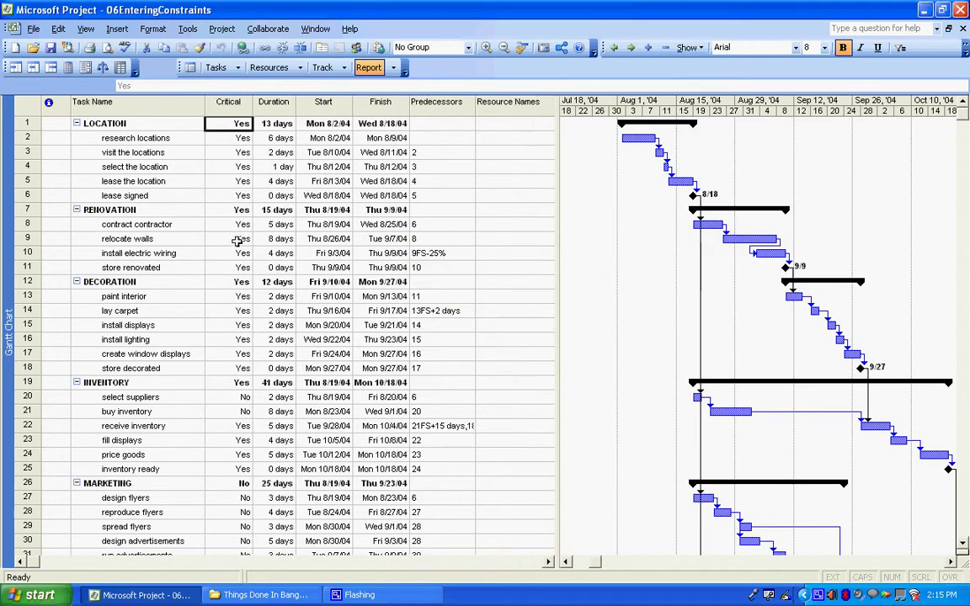
click(126, 310)
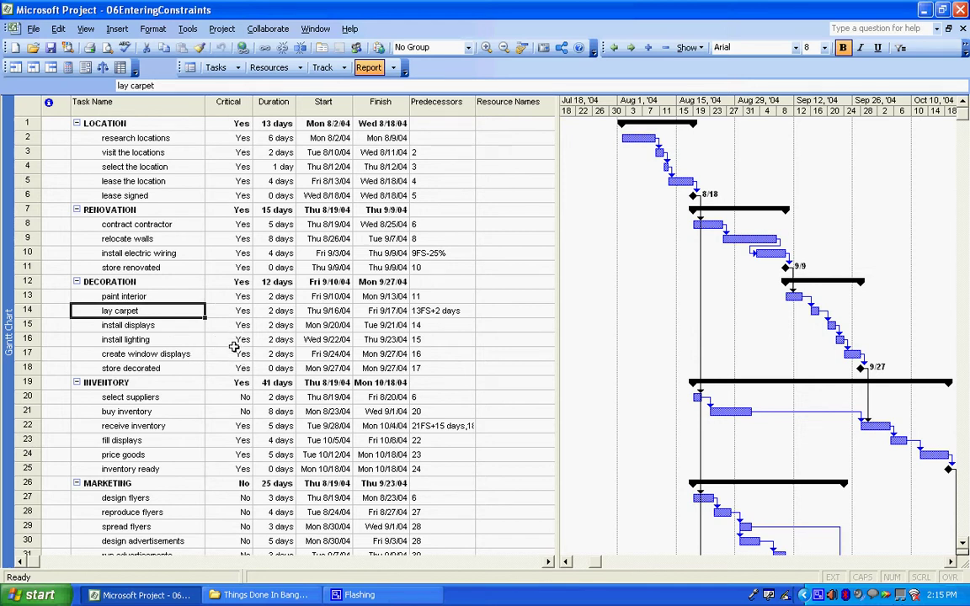
click(216, 341)
click(126, 340)
click(212, 399)
click(141, 399)
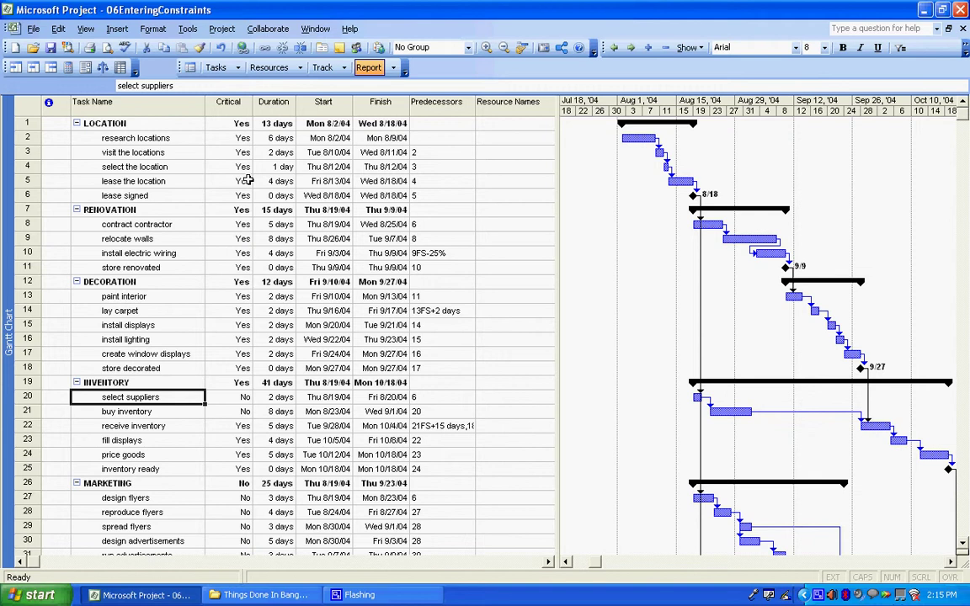
Hide the Critical column, then select the 'select the location' and 'relocate walls' tasks.
right_click(206, 102)
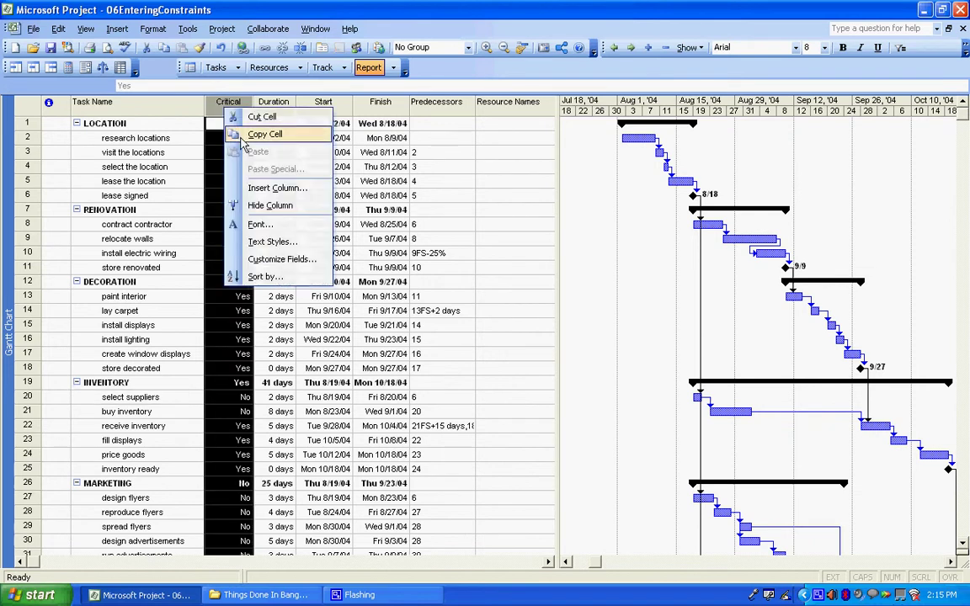
click(272, 207)
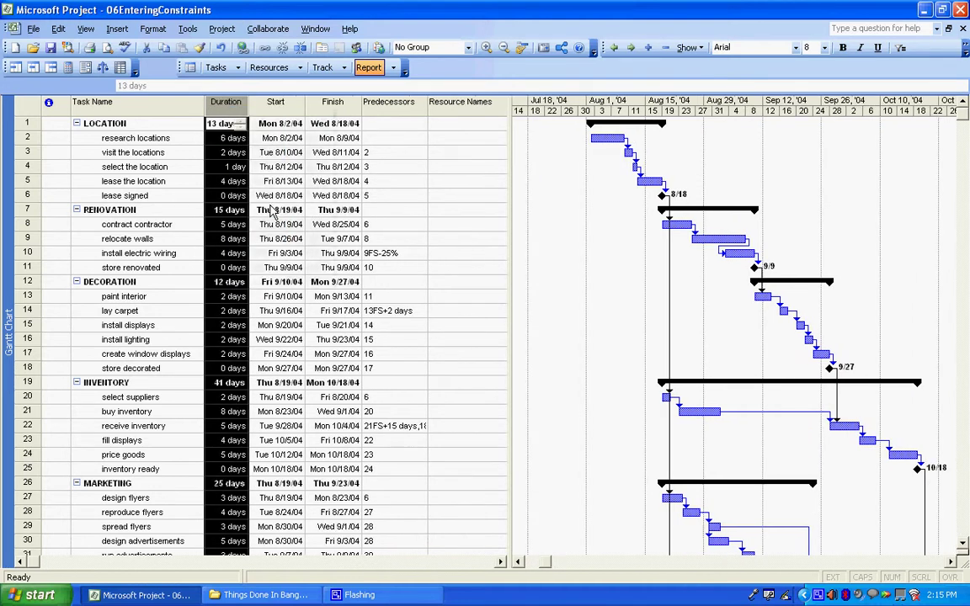
click(126, 165)
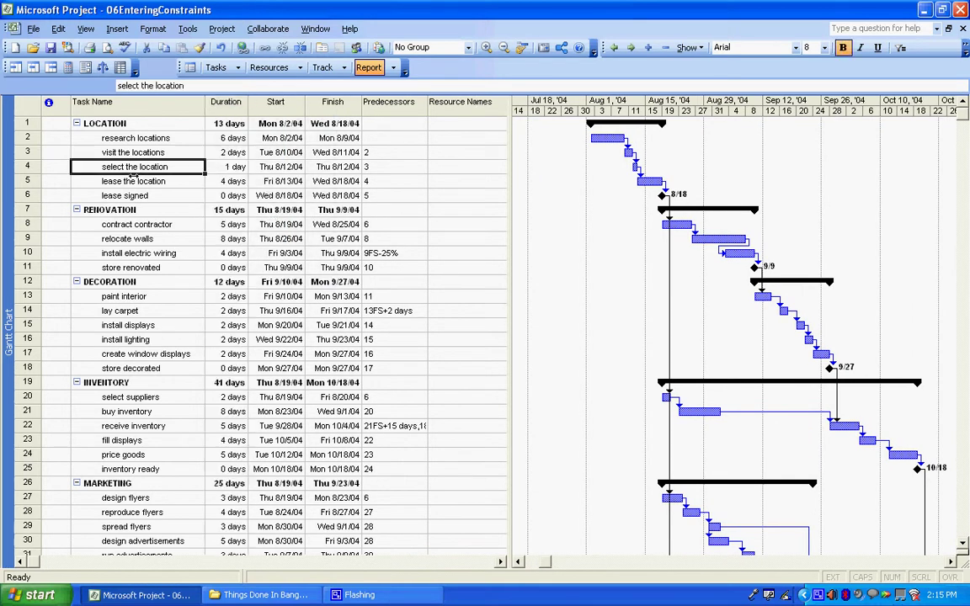
click(145, 239)
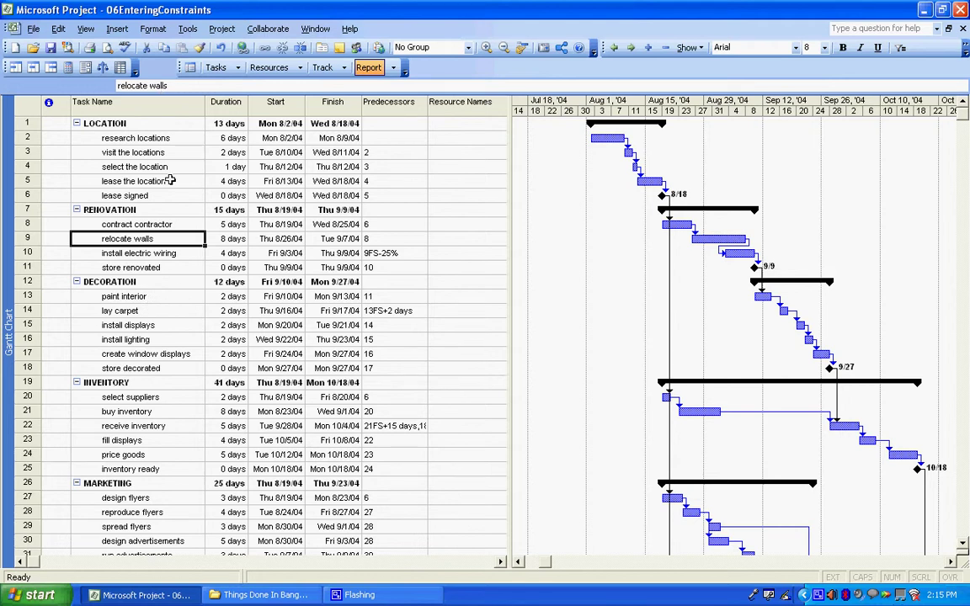
In Format > Text Styles, set the Critical Tasks item's text colour to Red.
click(153, 31)
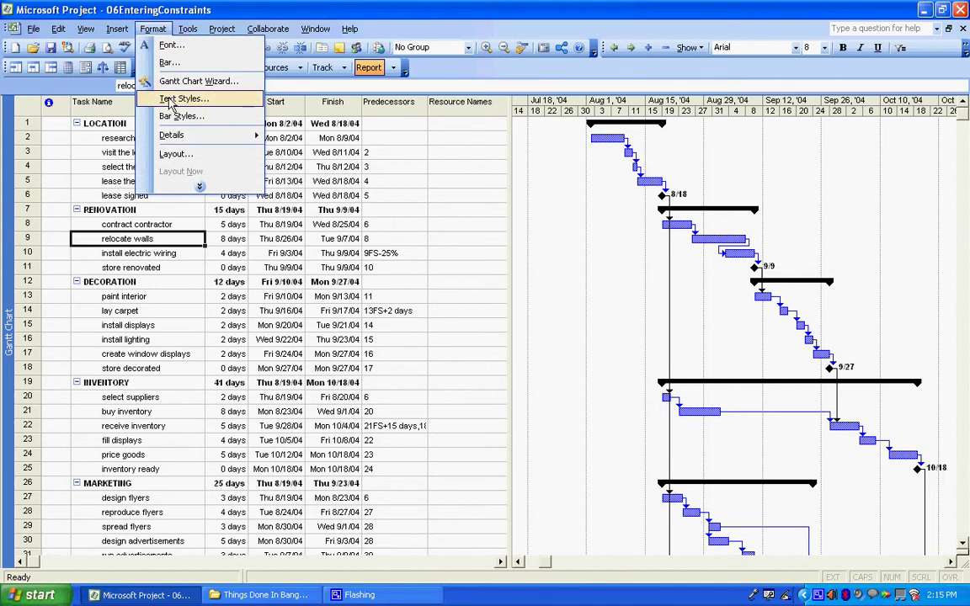
click(170, 99)
drag(200, 43, 349, 61)
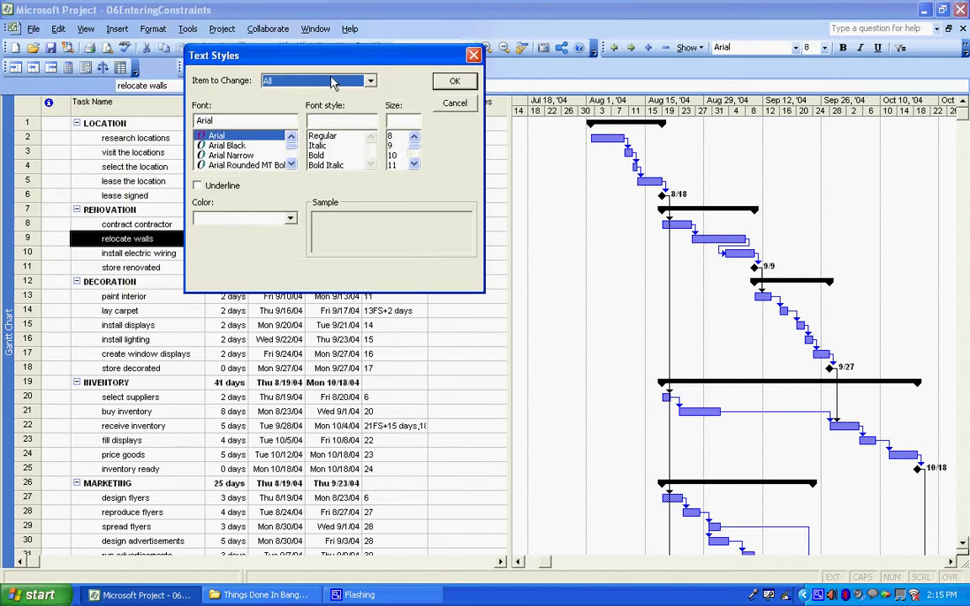
click(331, 83)
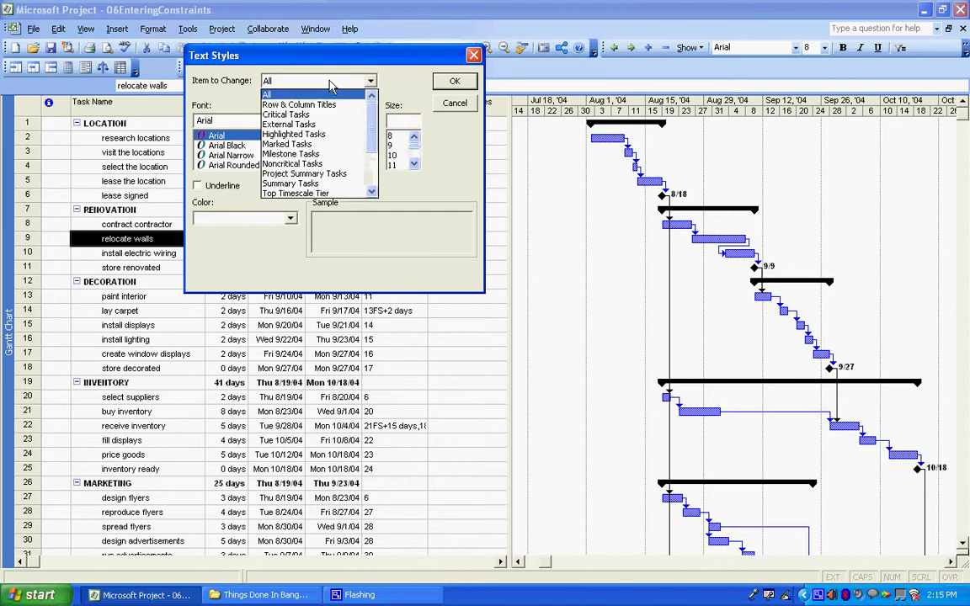
click(306, 118)
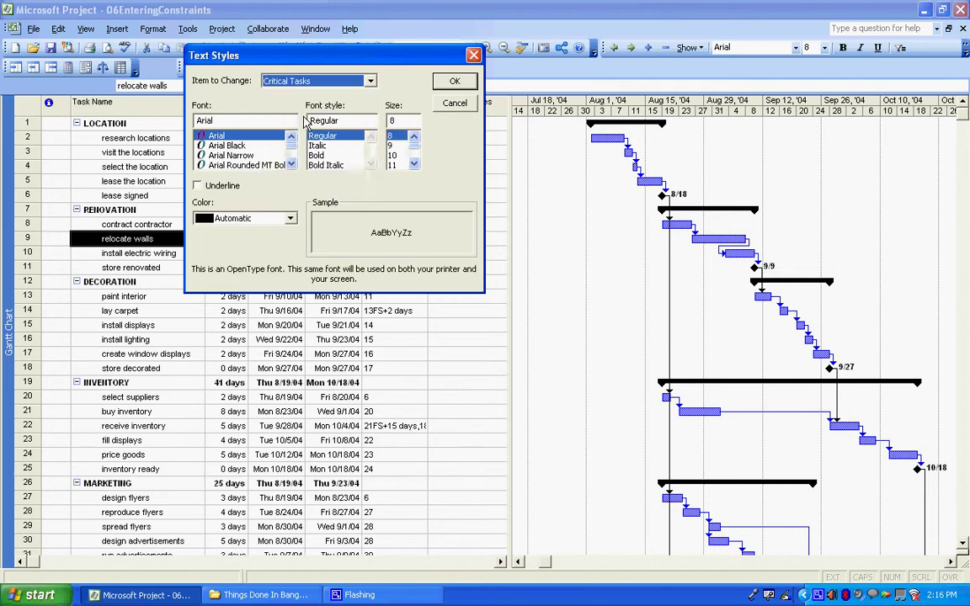
click(244, 218)
scroll(296, 250, up, 3)
click(259, 243)
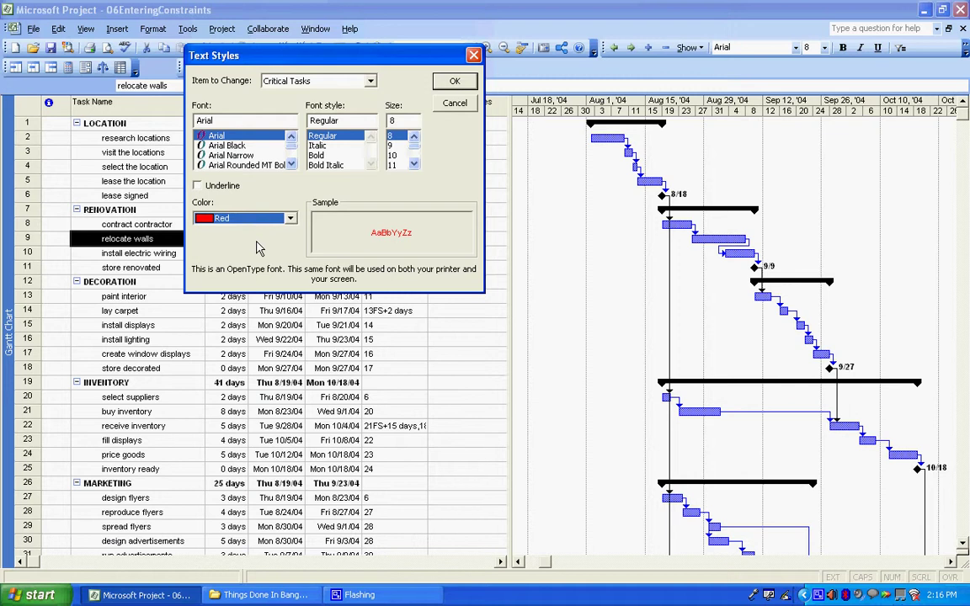
click(453, 82)
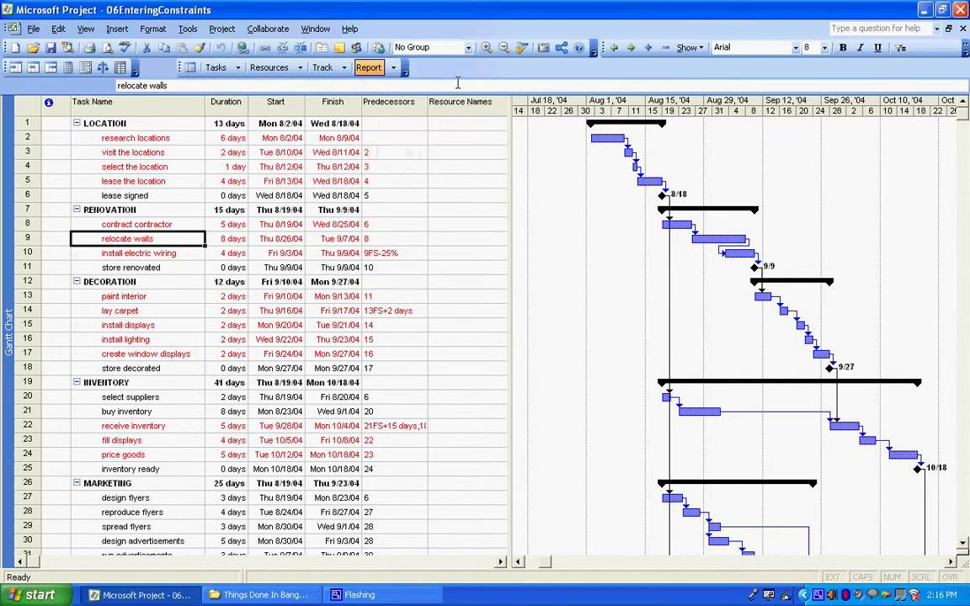
click(150, 137)
click(143, 153)
click(150, 310)
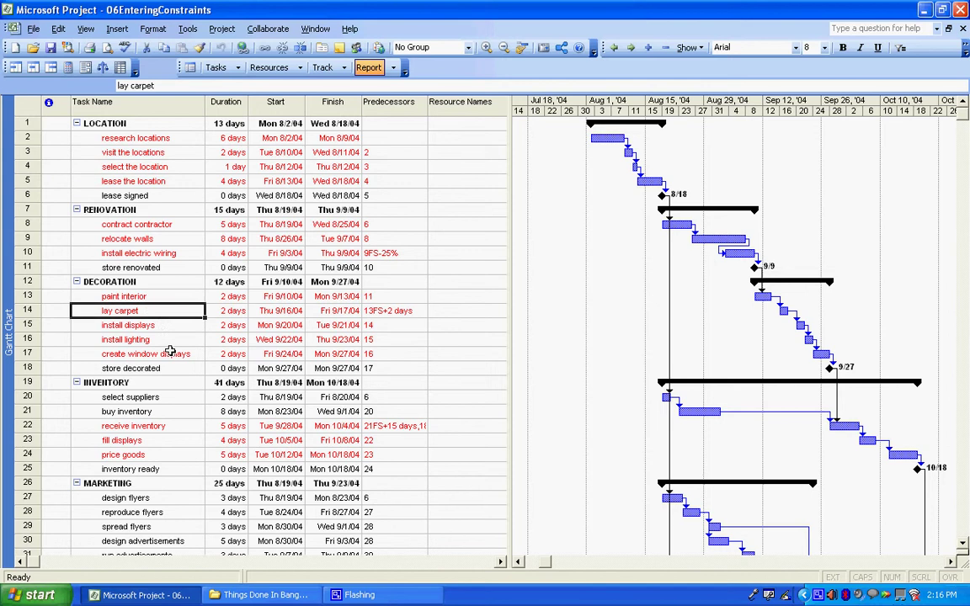
scroll(170, 350, down, 3)
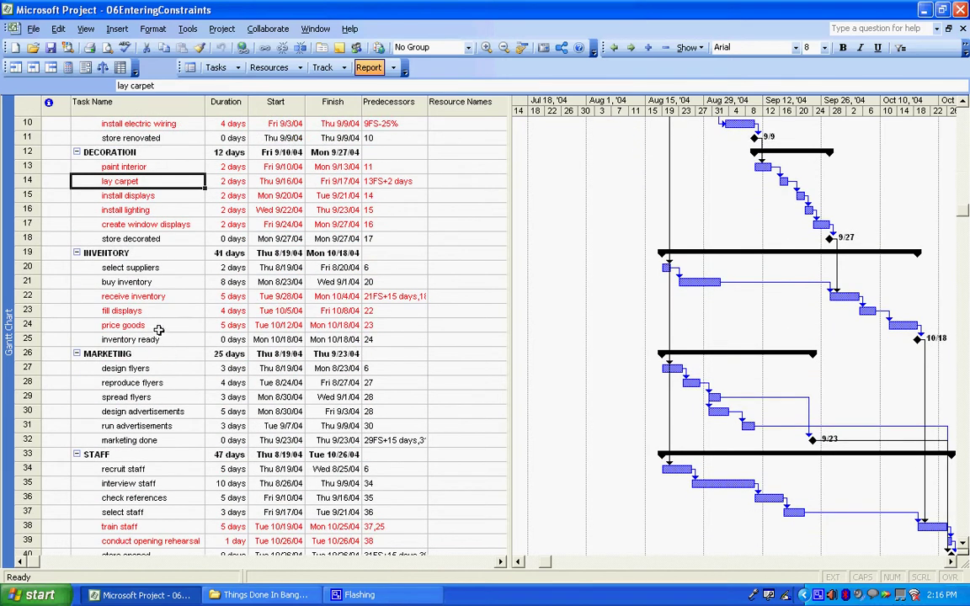